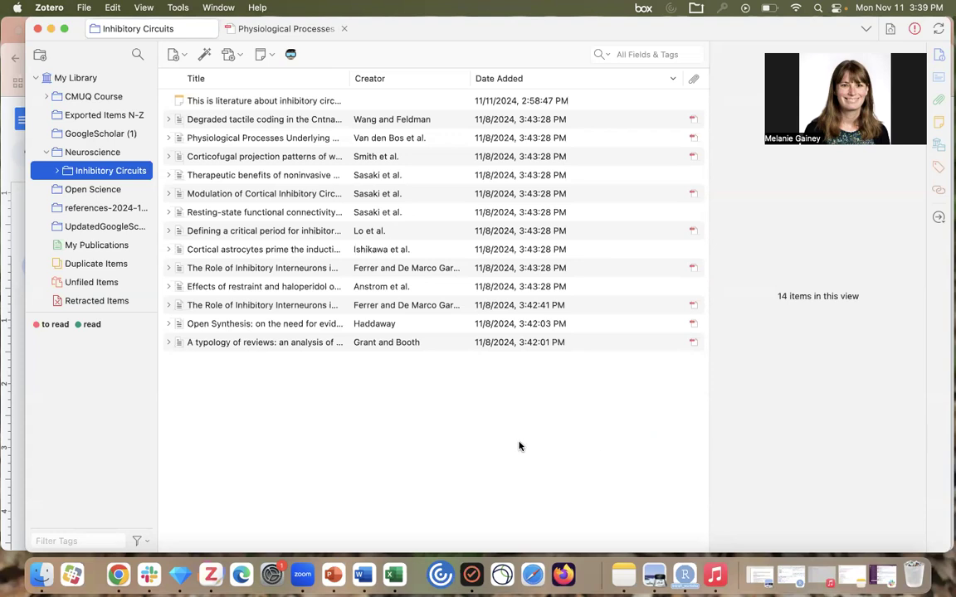
Switch to the Google Docs document in Chrome and start a Zotero citation in Classic View, with the dialog enlarged and set to multiple sources
left_click(118, 575)
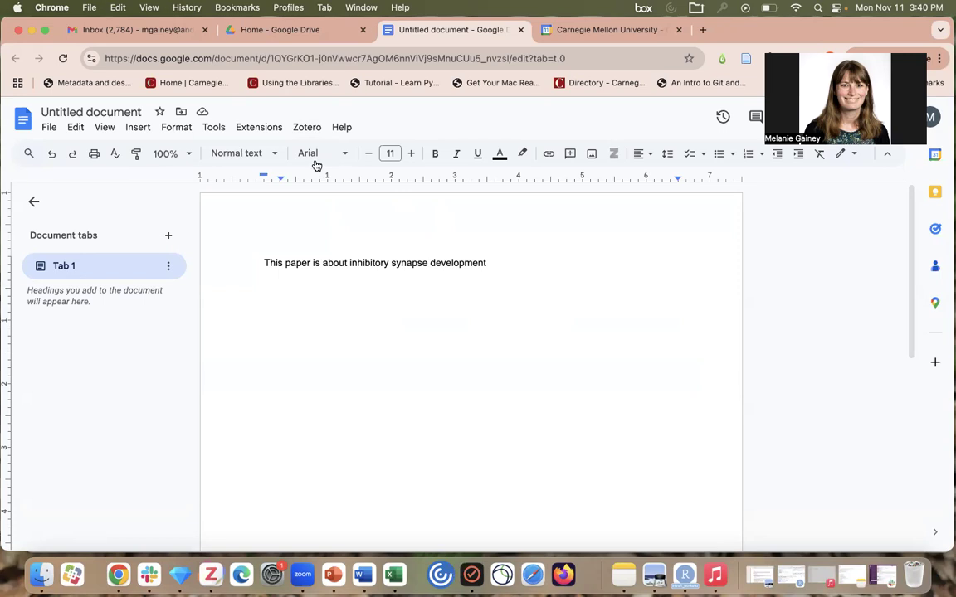
left_click(312, 129)
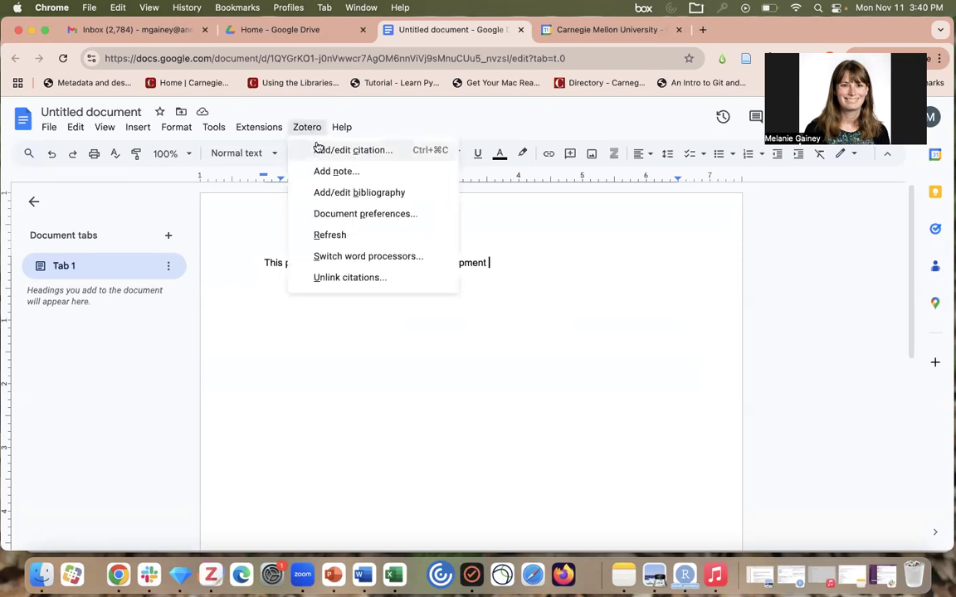
left_click(319, 155)
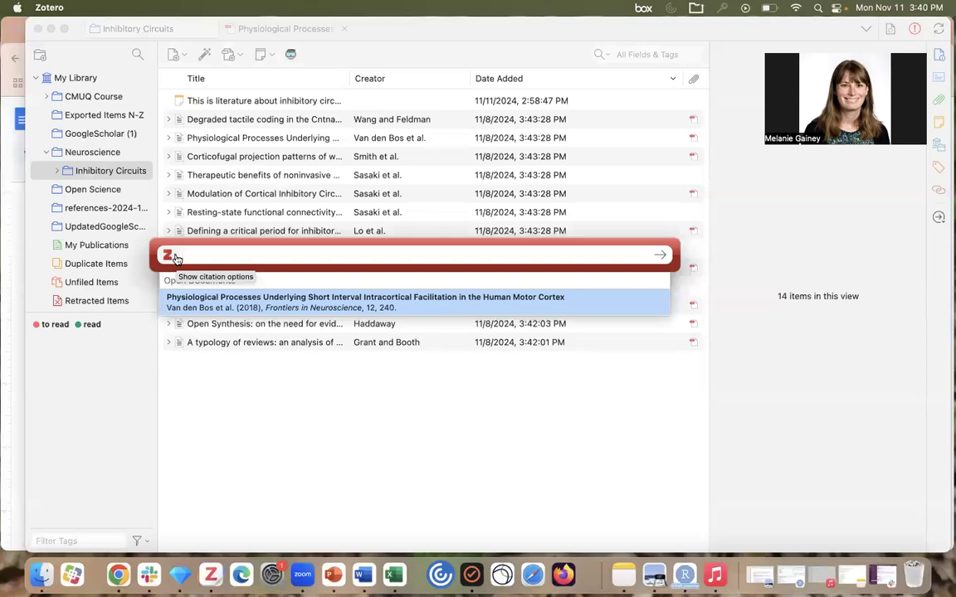
left_click(175, 257)
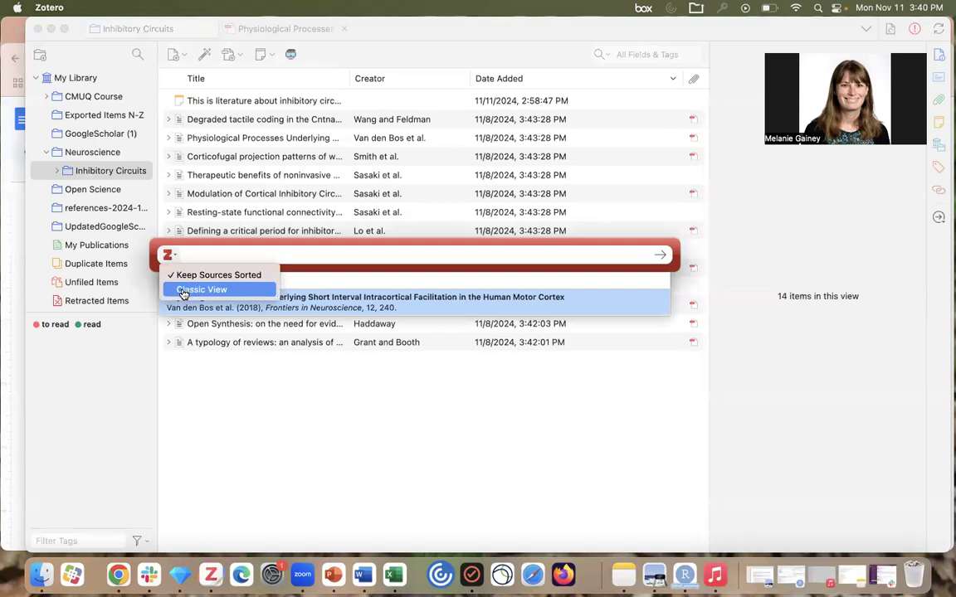
left_click(185, 292)
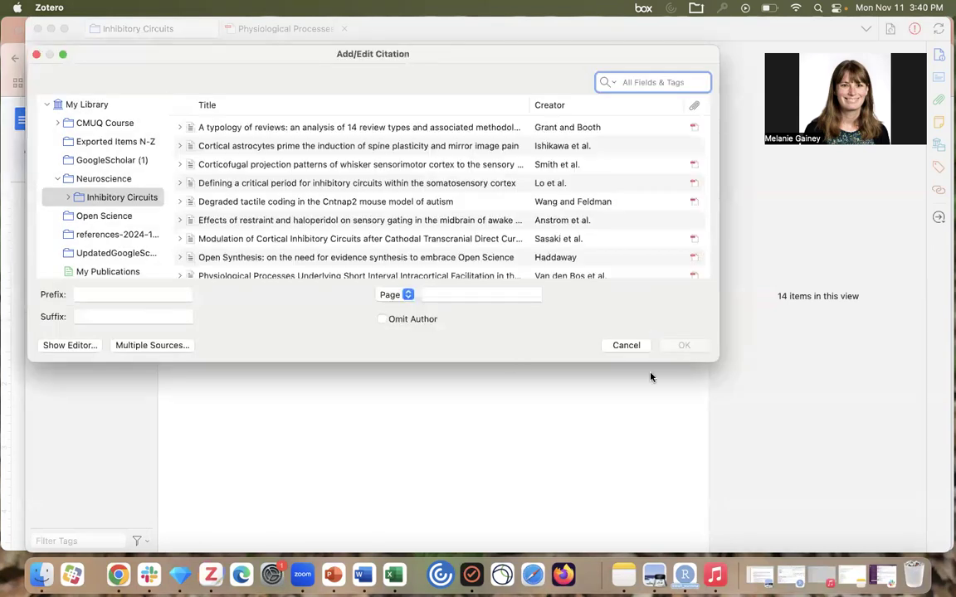
left_click_drag(682, 362, 729, 511)
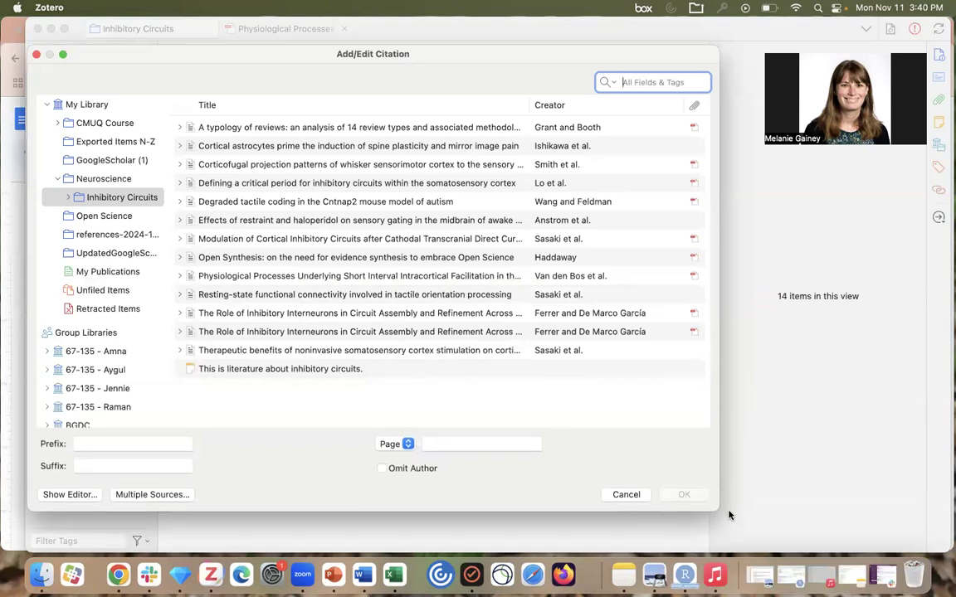
left_click(153, 494)
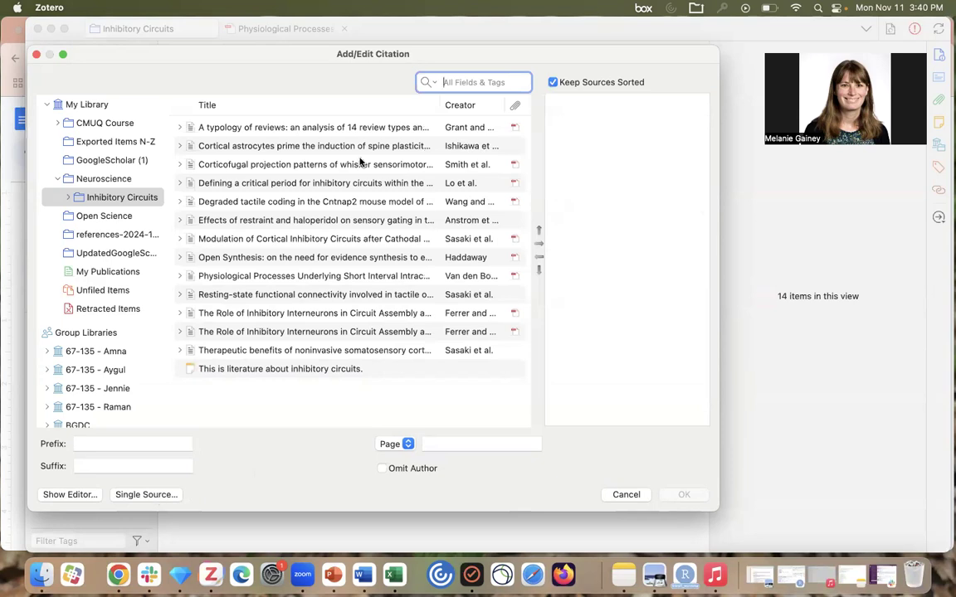
Add the "A typology of reviews" and "Cortical astrocytes prime the induction of spine plasticity" papers together to the citation's sources
left_click(348, 129)
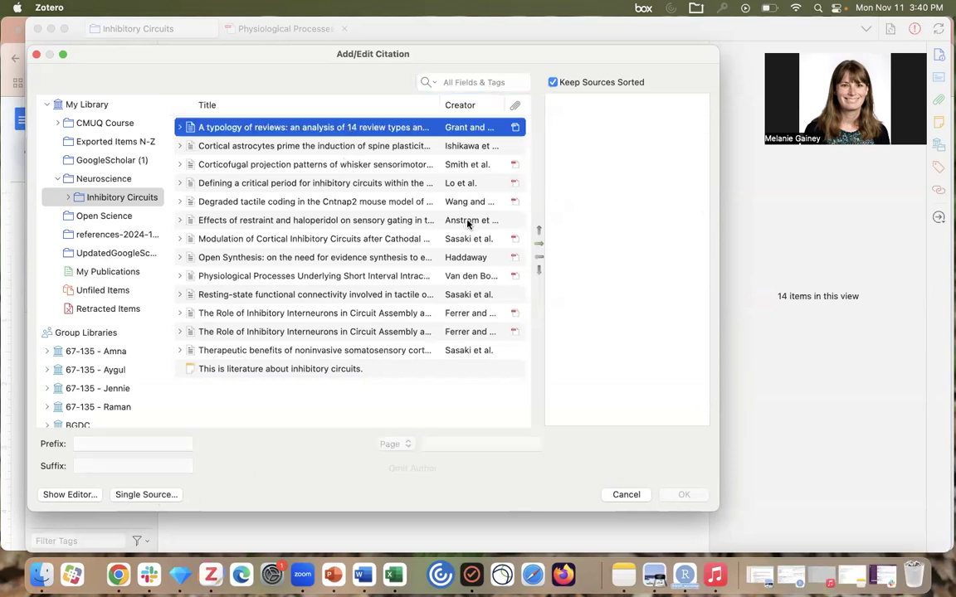
left_click(378, 162)
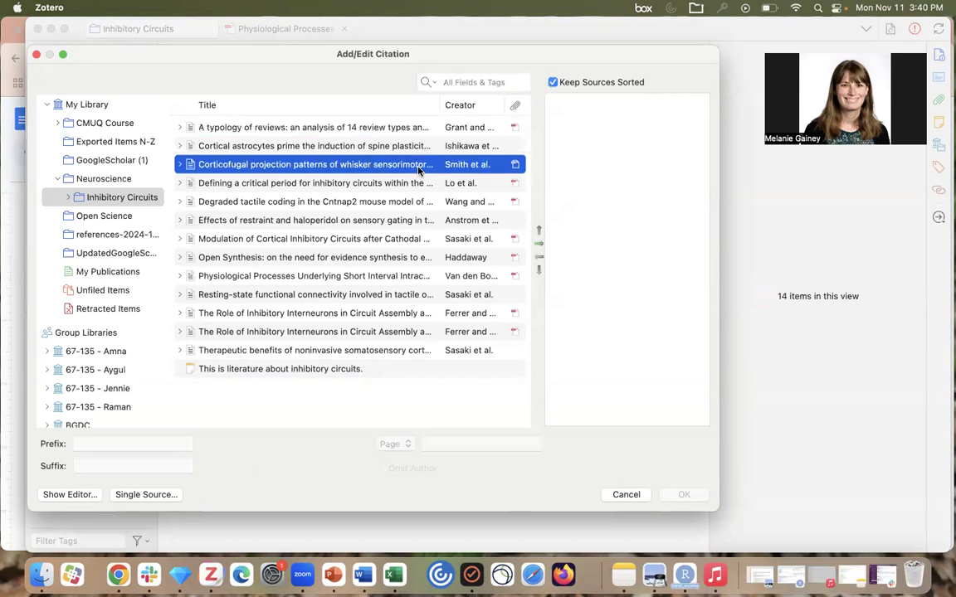
key("Up")
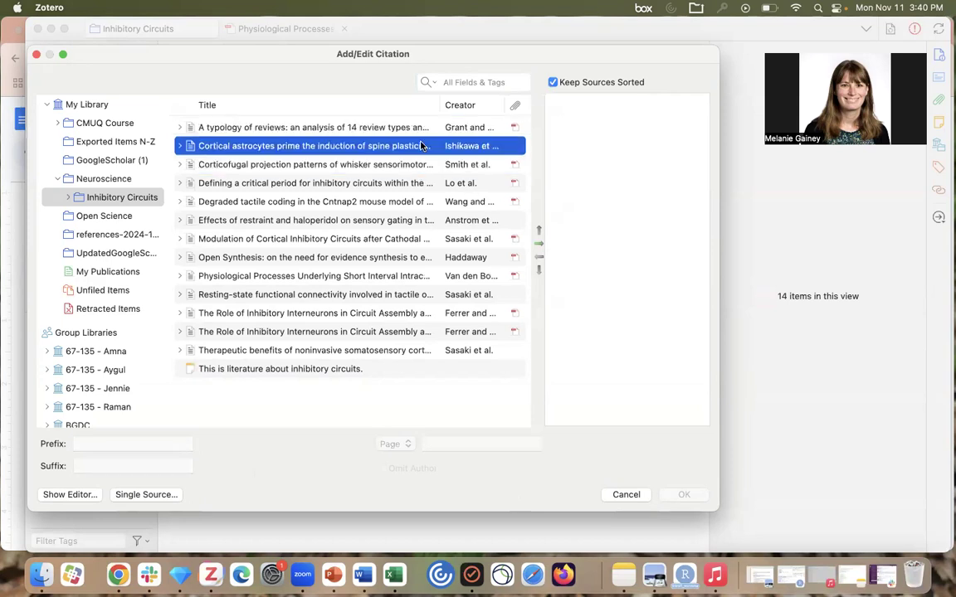
left_click(417, 131, "shift")
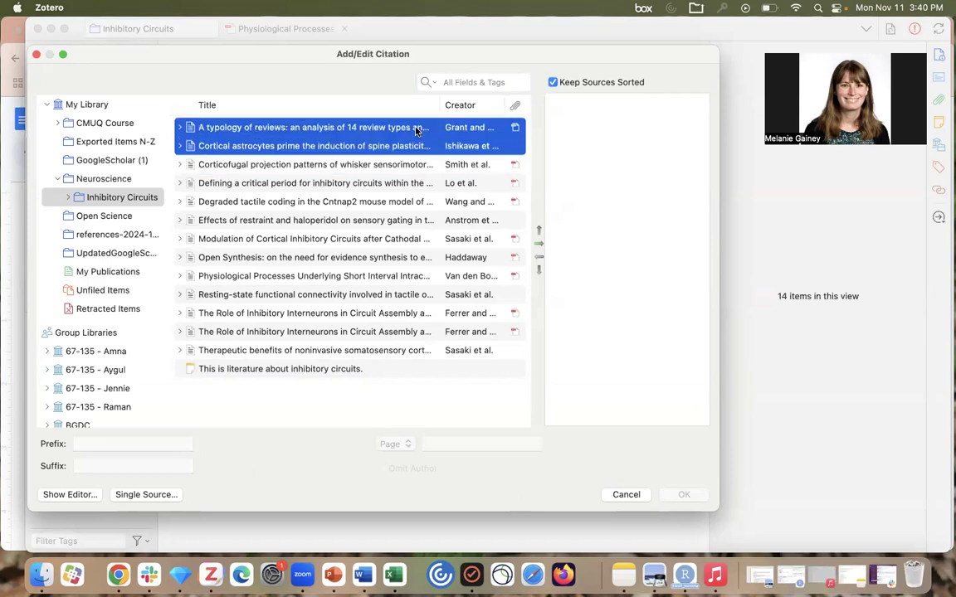
left_click(539, 247)
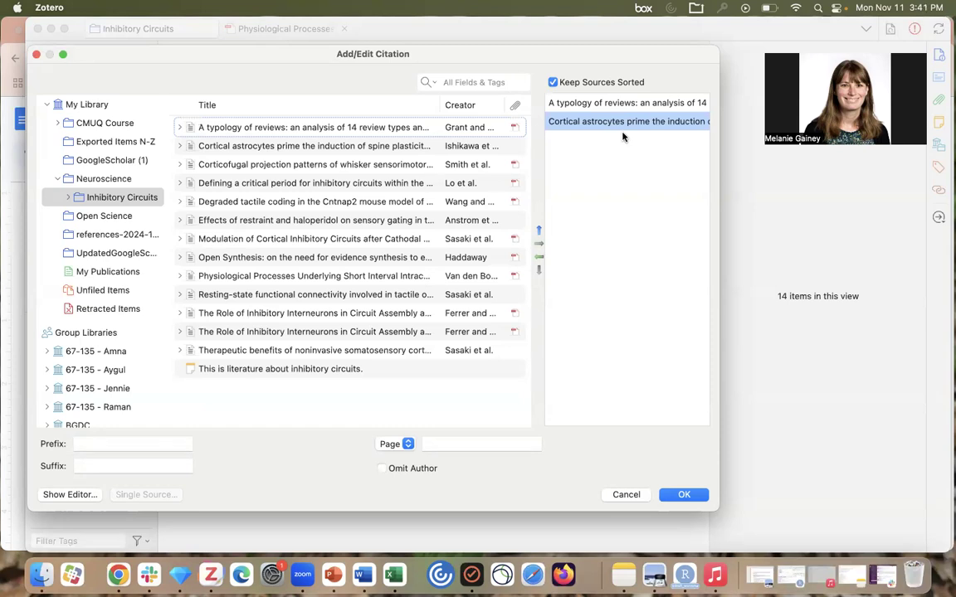
Add the "Effects of restraint and haloperidol" and "Resting-state functional connectivity" papers to the citation's sources
left_click(332, 220)
left_click(539, 244)
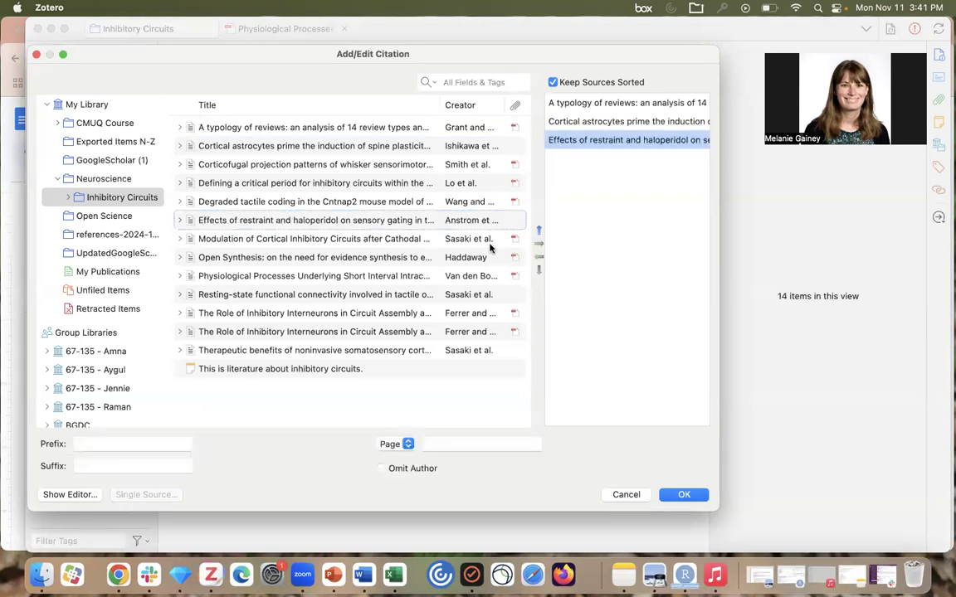
left_click(348, 296)
left_click(540, 244)
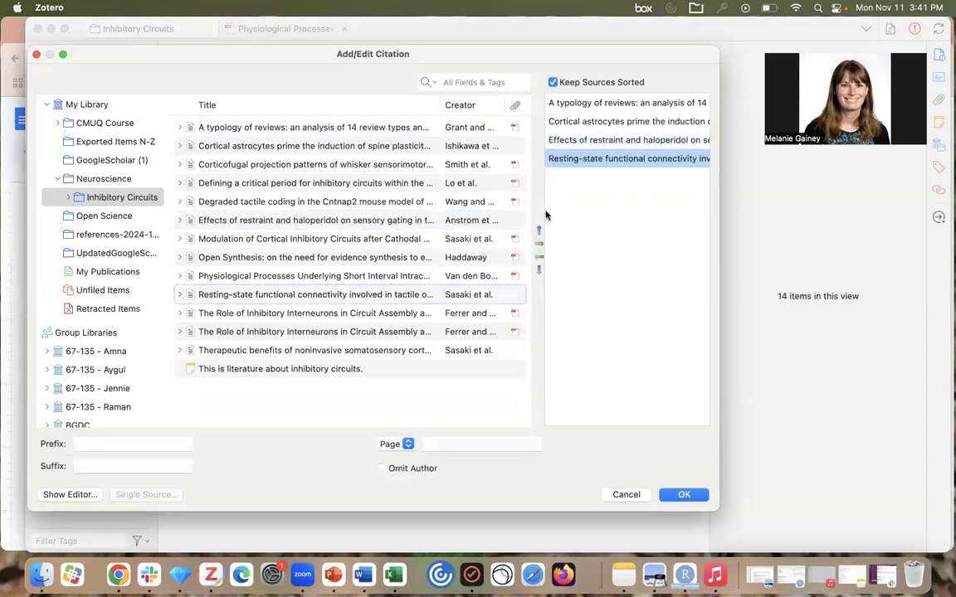
Remove "Effects of restraint and haloperidol" from the citation's sources and insert the citation into the document
left_click(571, 141)
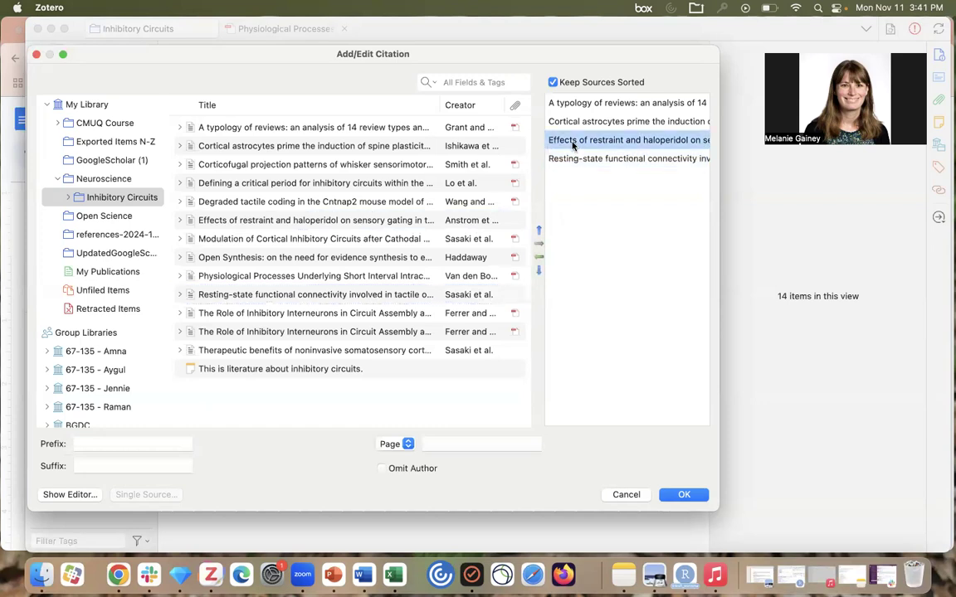
left_click(539, 256)
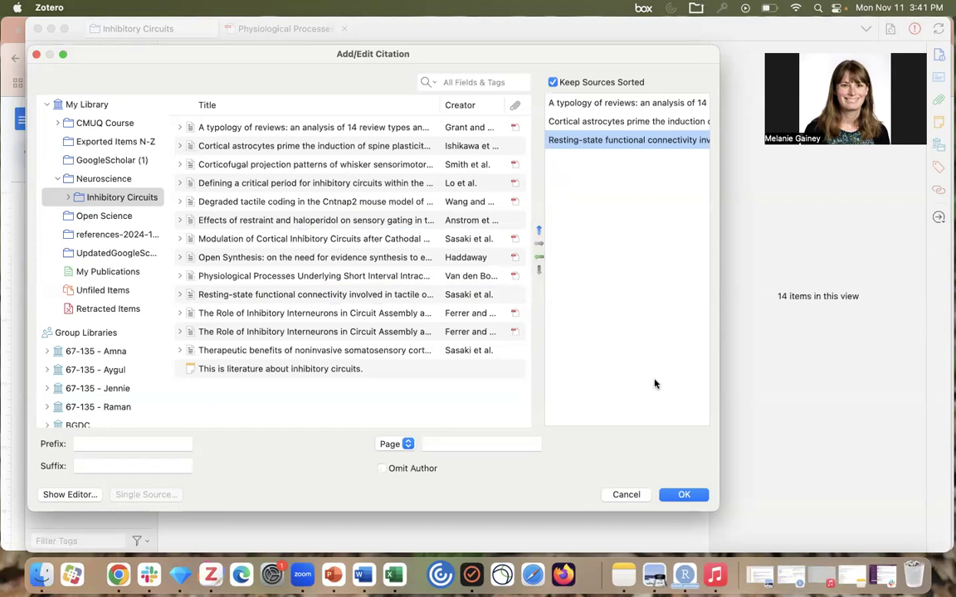
left_click(679, 496)
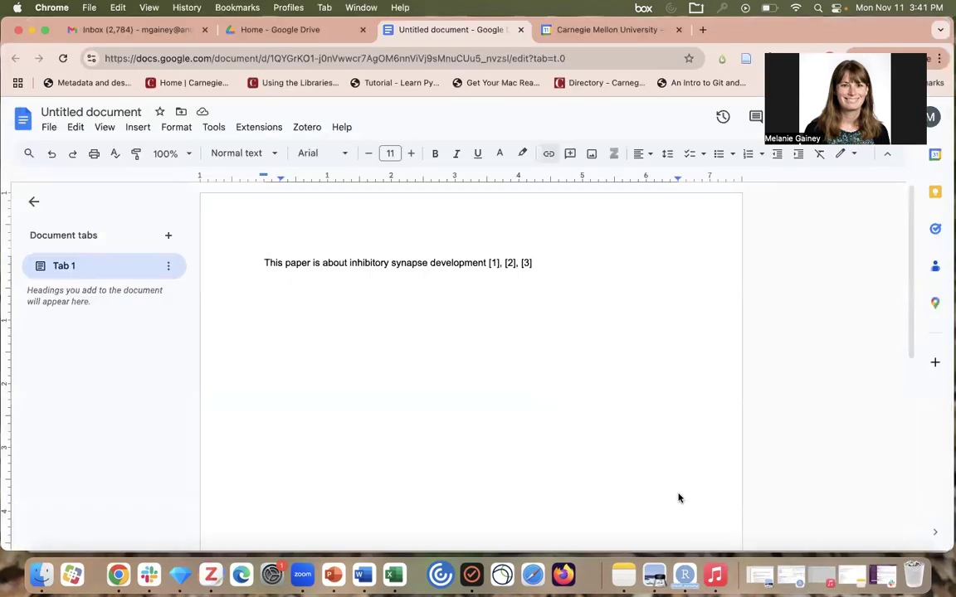
End the cited sentence with a period and insert a Zotero bibliography on a new line below it
type(".")
key("Return")
left_click(307, 129)
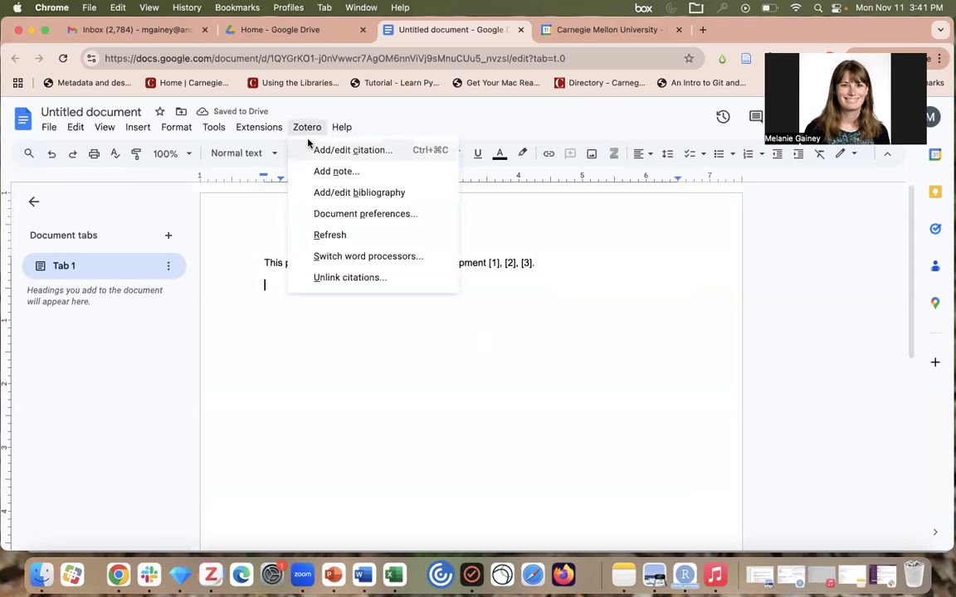
left_click(322, 194)
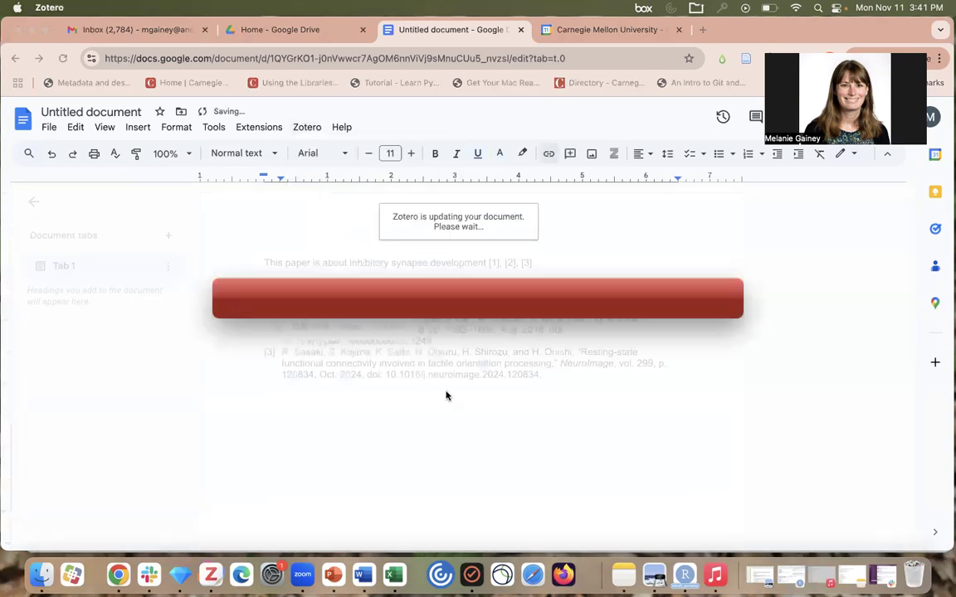
left_click(445, 395)
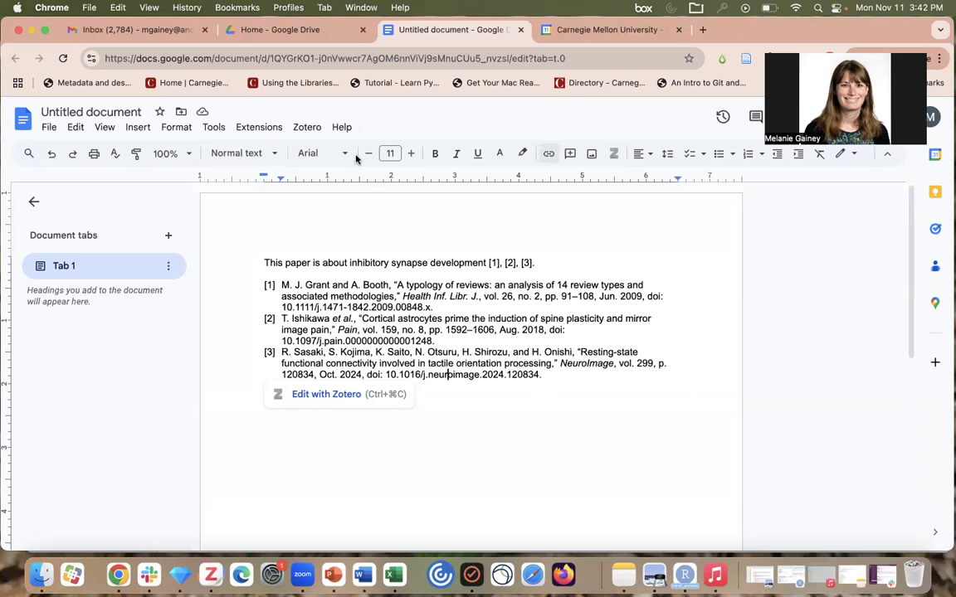
Change the document's Zotero citation style to American Psychological Association (APA) 7th edition
left_click(306, 127)
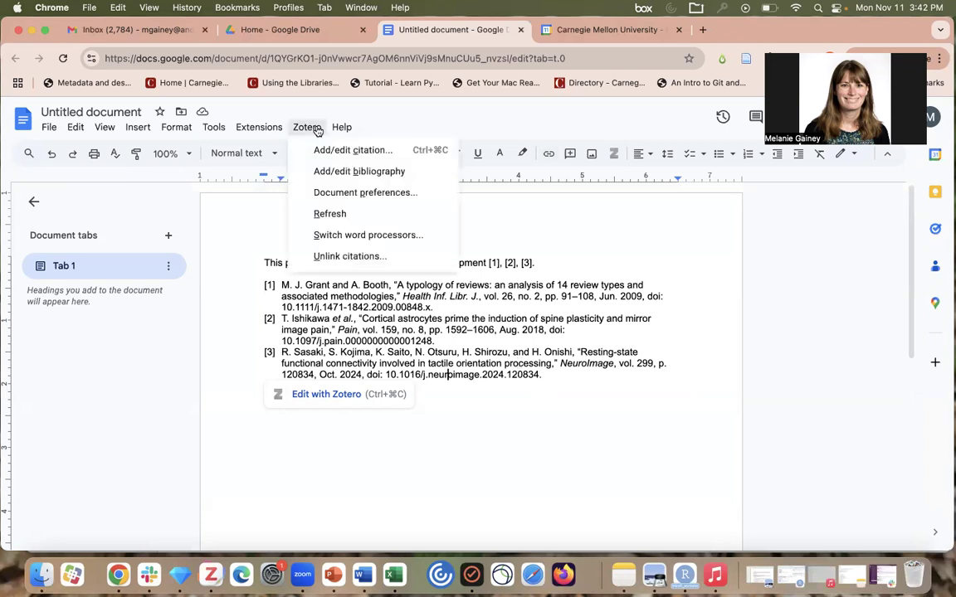
left_click(328, 190)
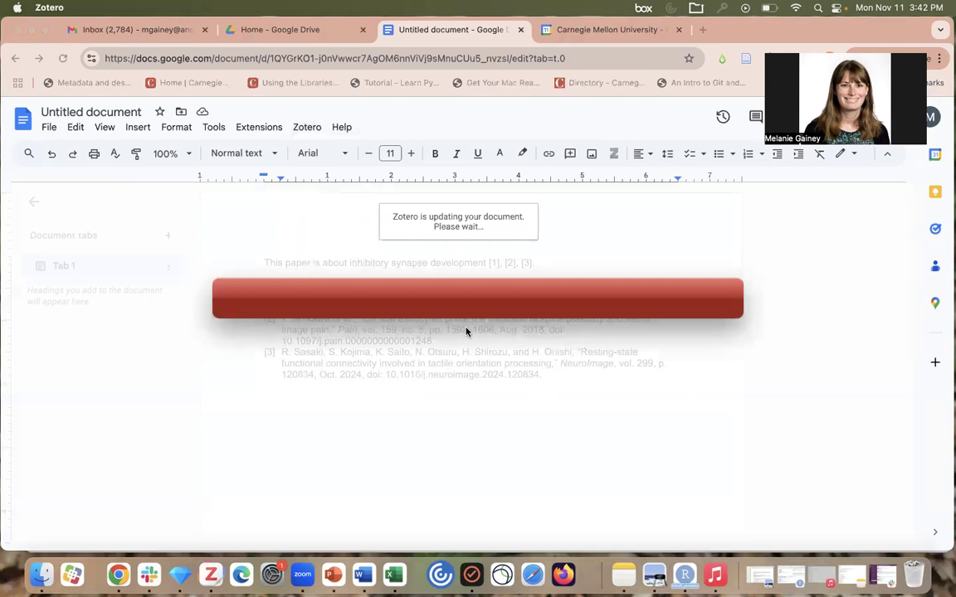
scroll(381, 194, "up", 1)
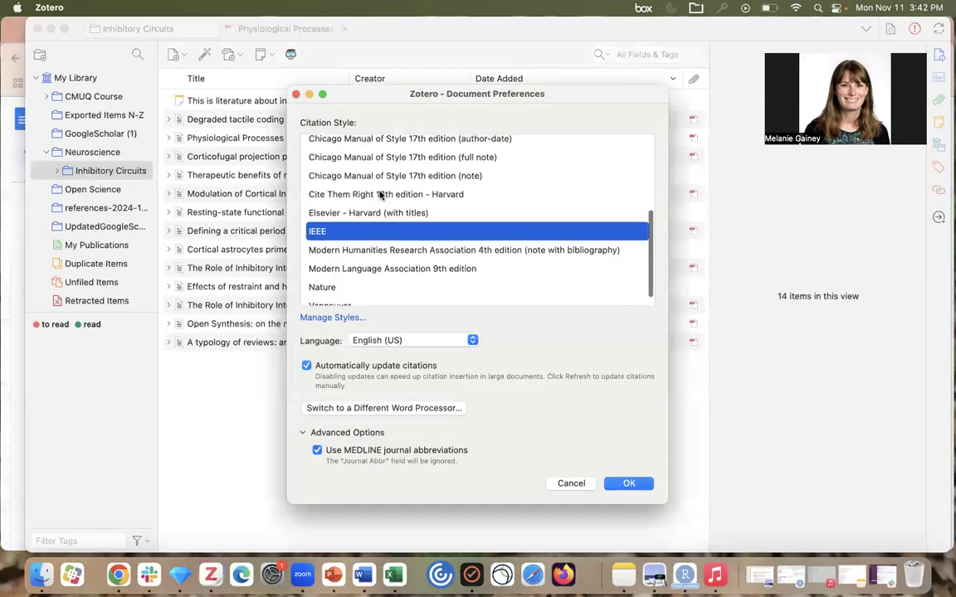
scroll(381, 194, "up", 4)
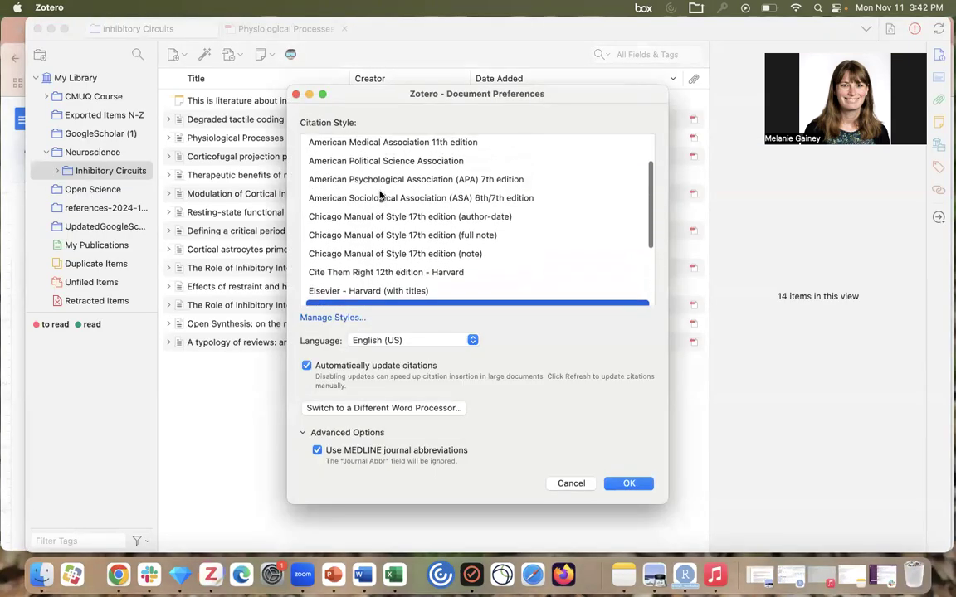
scroll(381, 195, "up", 1)
left_click(380, 195)
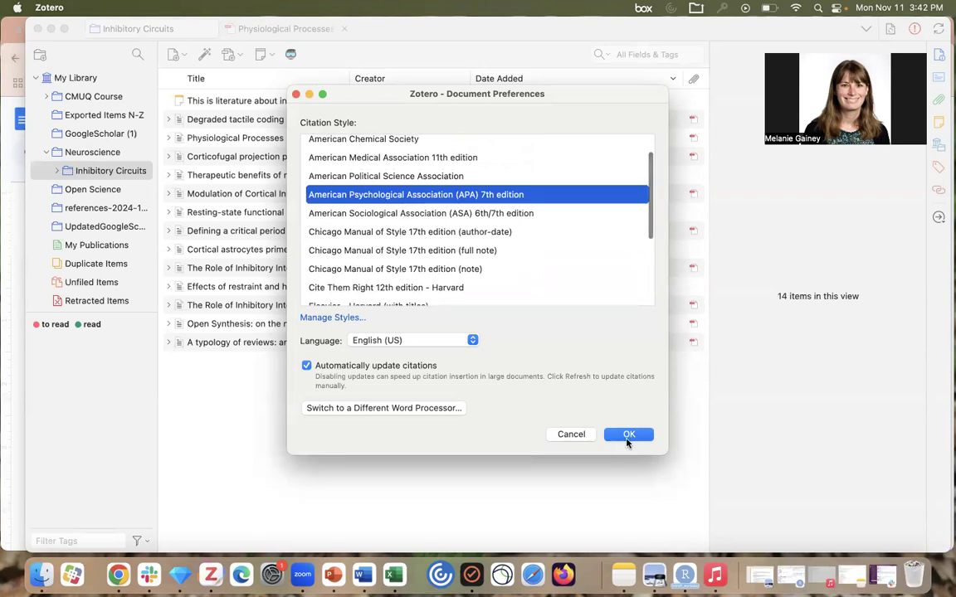
left_click(628, 440)
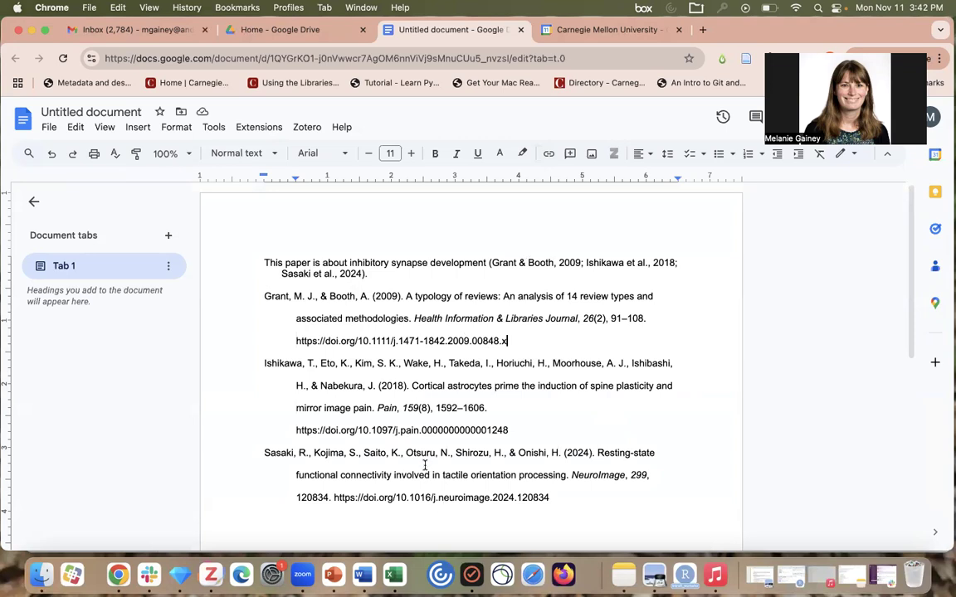
scroll(425, 466, "down", 1)
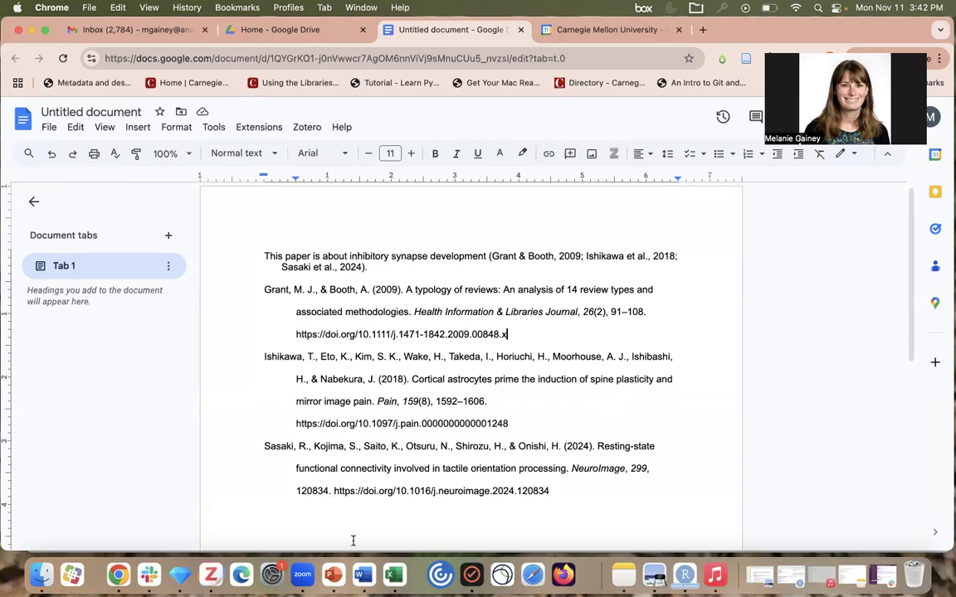
Switch to Word and view the Zotero document preferences offered when adding a citation to the blank document, leaving without inserting one
left_click(362, 576)
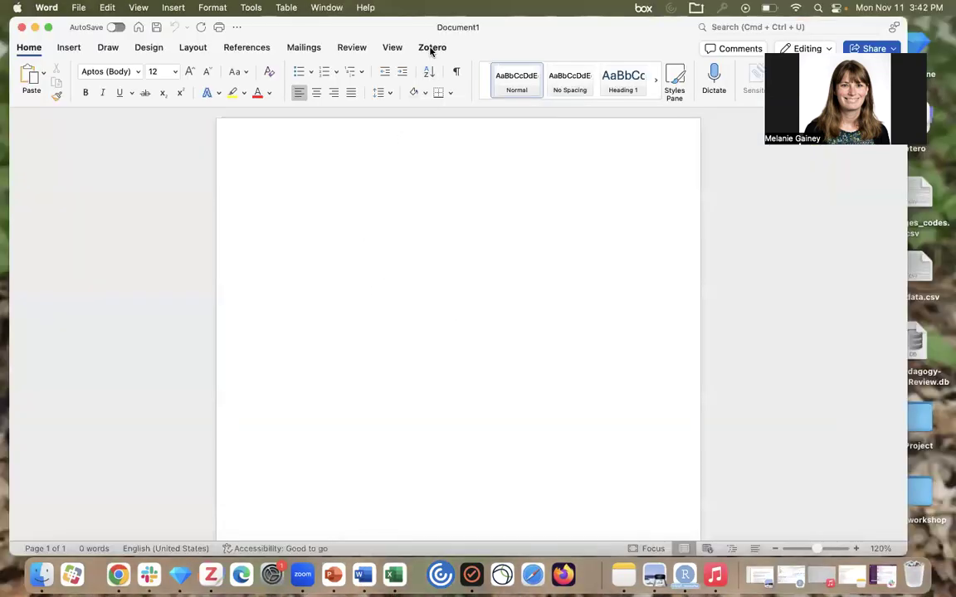
left_click(431, 49)
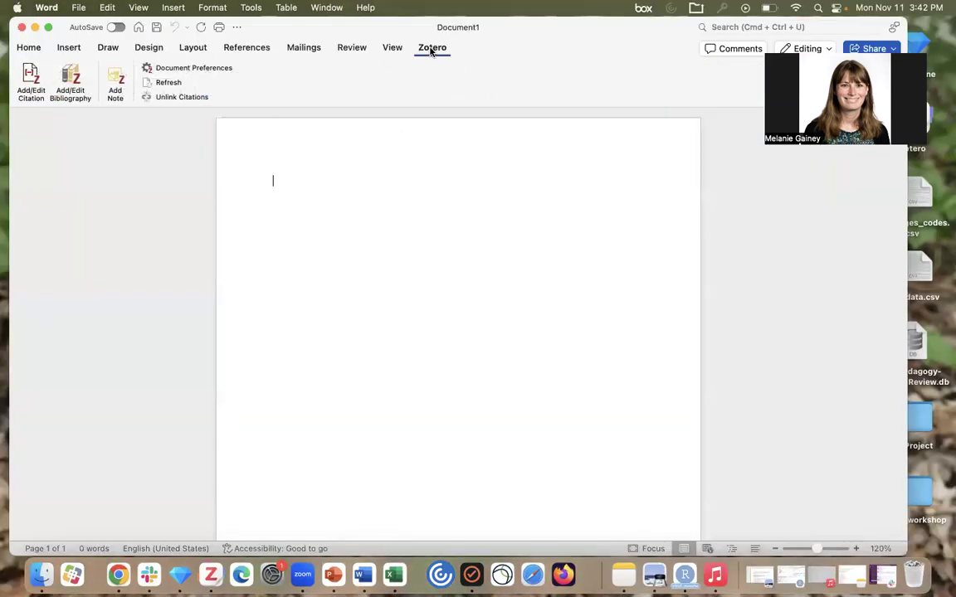
left_click(31, 77)
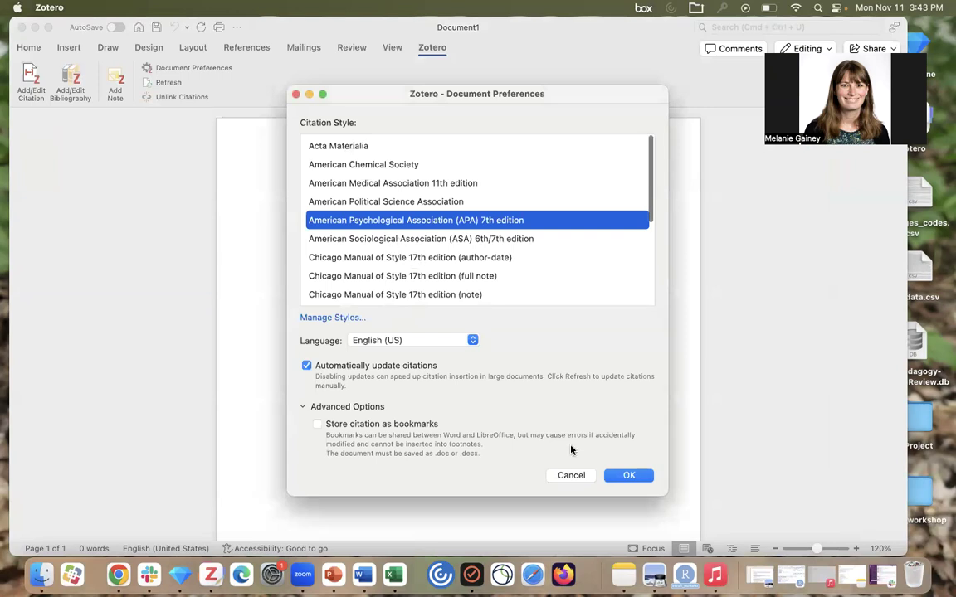
left_click(570, 476)
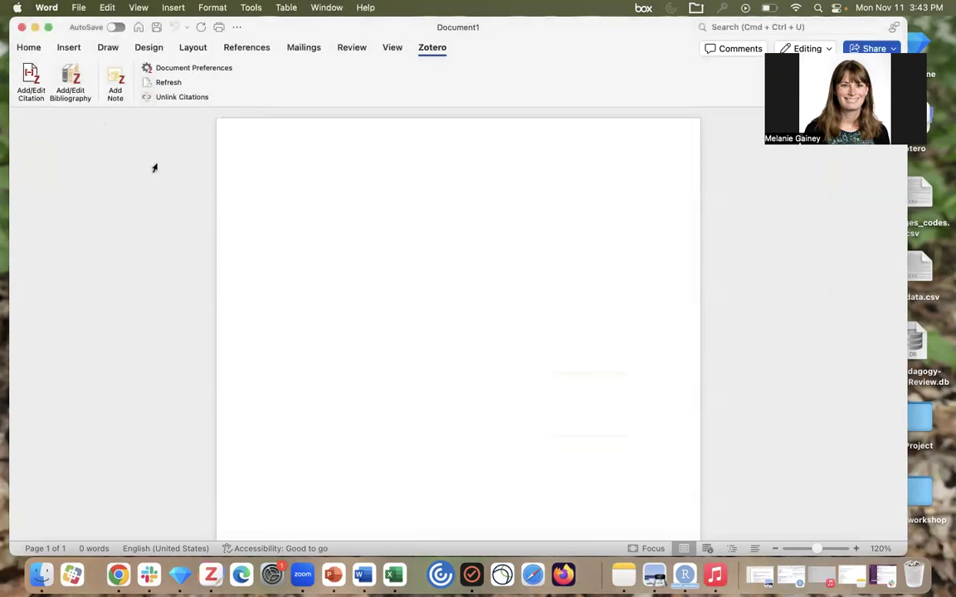